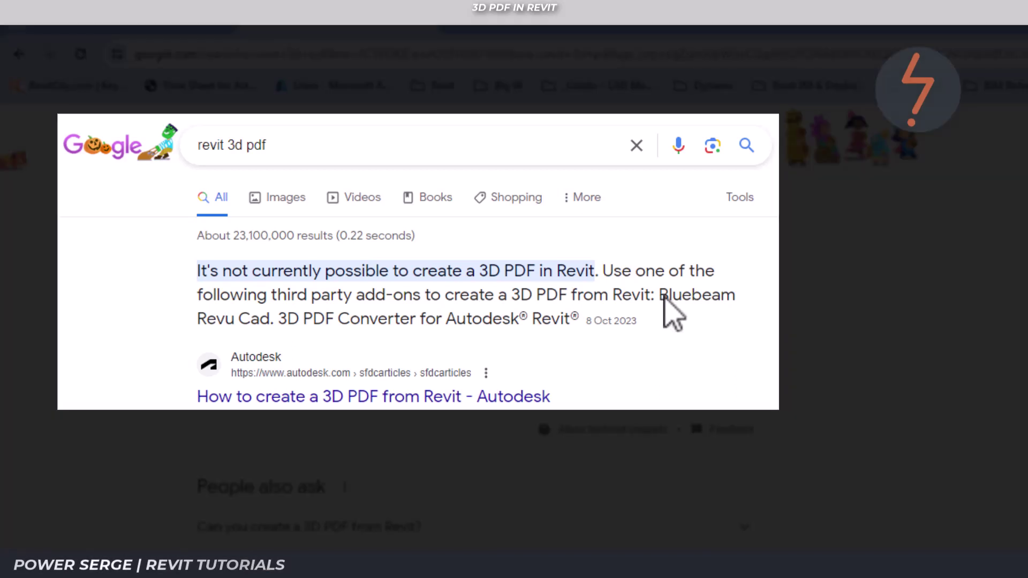
Step: Highlight Bluebeam in the answer and open Autodesk's 'How to create a 3D PDF from Revit' article
{"action": "left_click_drag", "start_coordinate": [659, 294], "coordinate": [739, 301]}
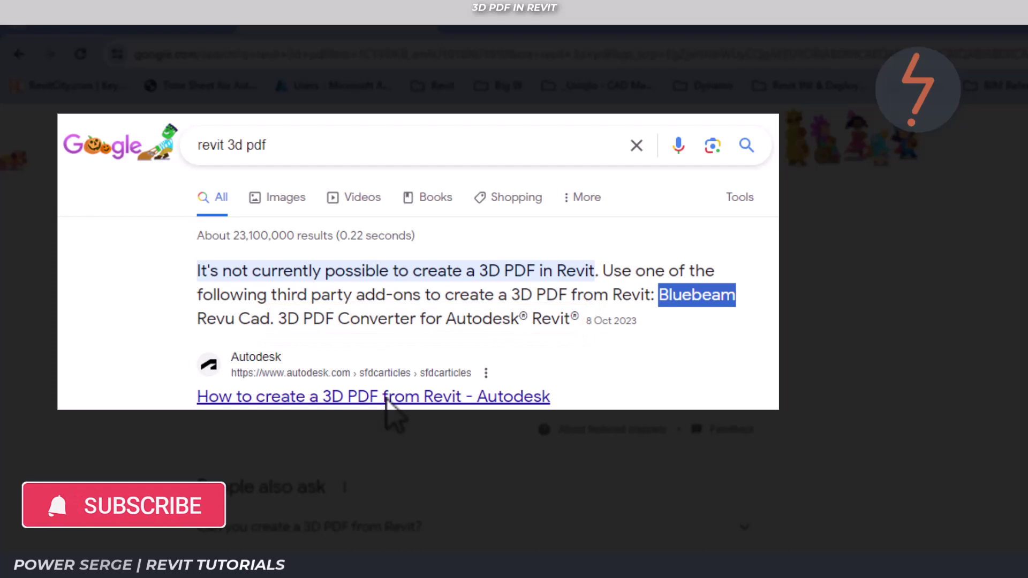
{"action": "left_click", "coordinate": [389, 399]}
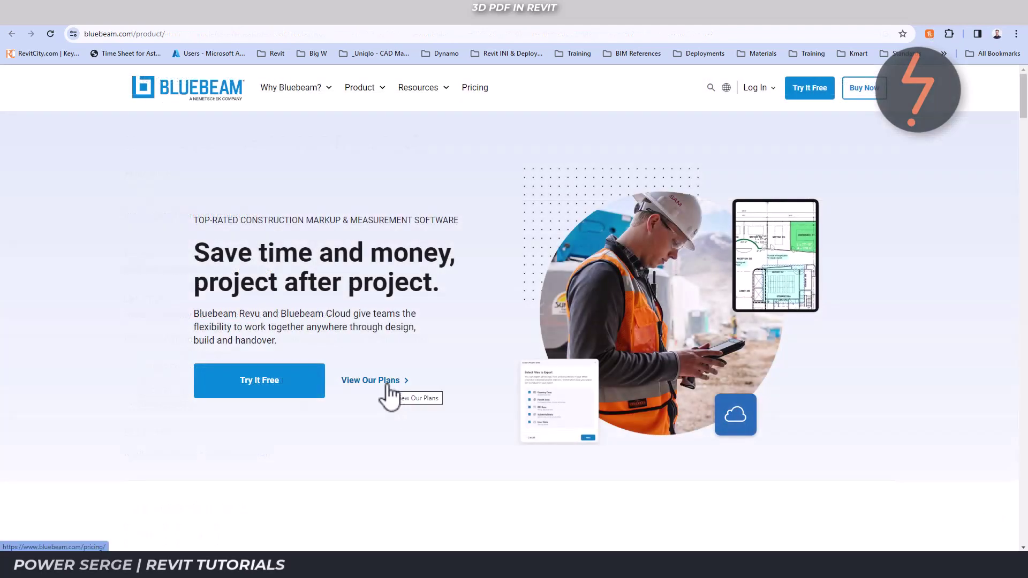
Step: Check Bluebeam's pricing plans, then open the 3D PDF Converter for Autodesk Revit listing
{"action": "left_click", "coordinate": [386, 387]}
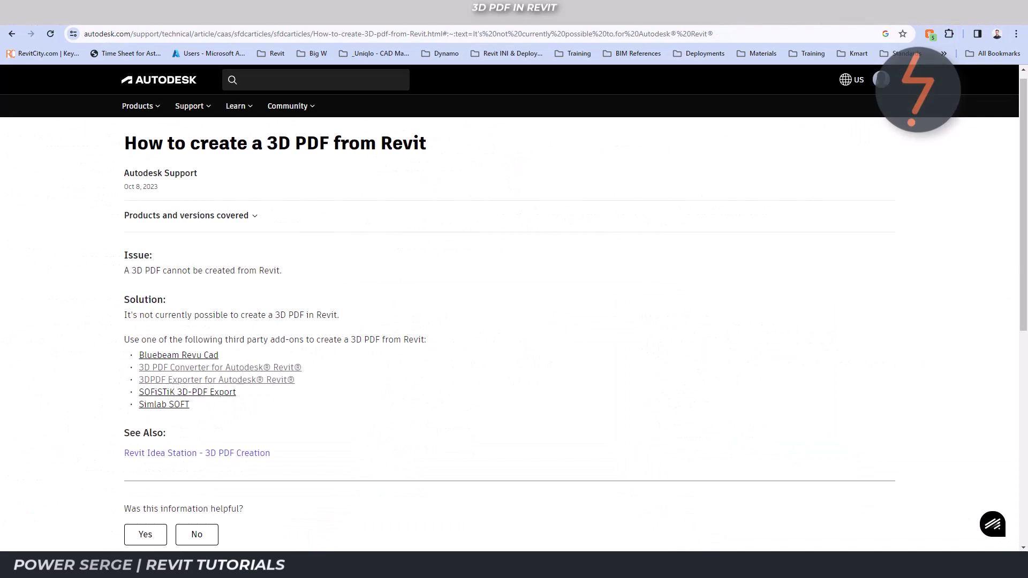
{"action": "left_click", "coordinate": [251, 368]}
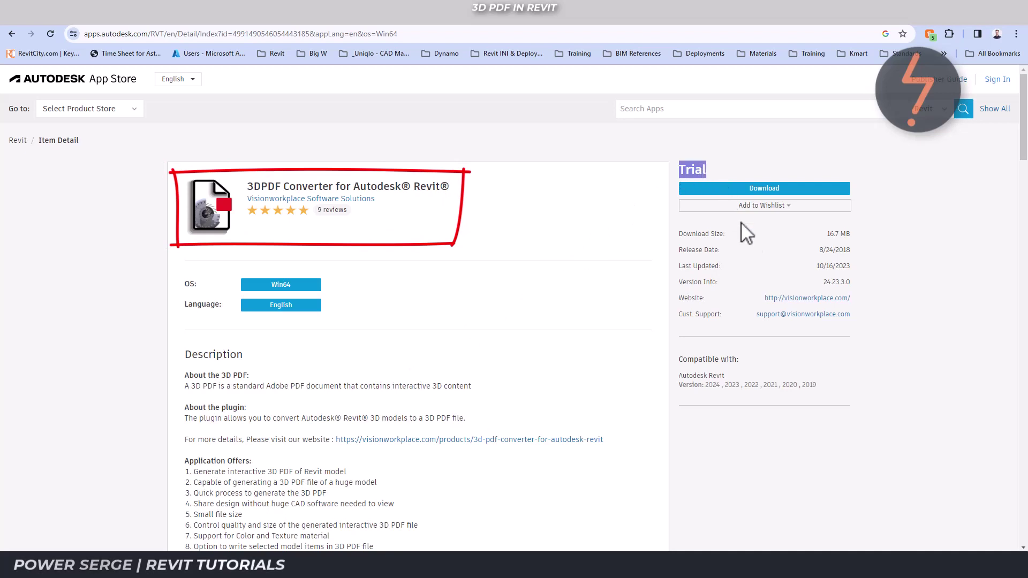
Step: Visit the developer's website, visionworkplace.com, from the App Store item page
{"action": "left_click", "coordinate": [776, 298]}
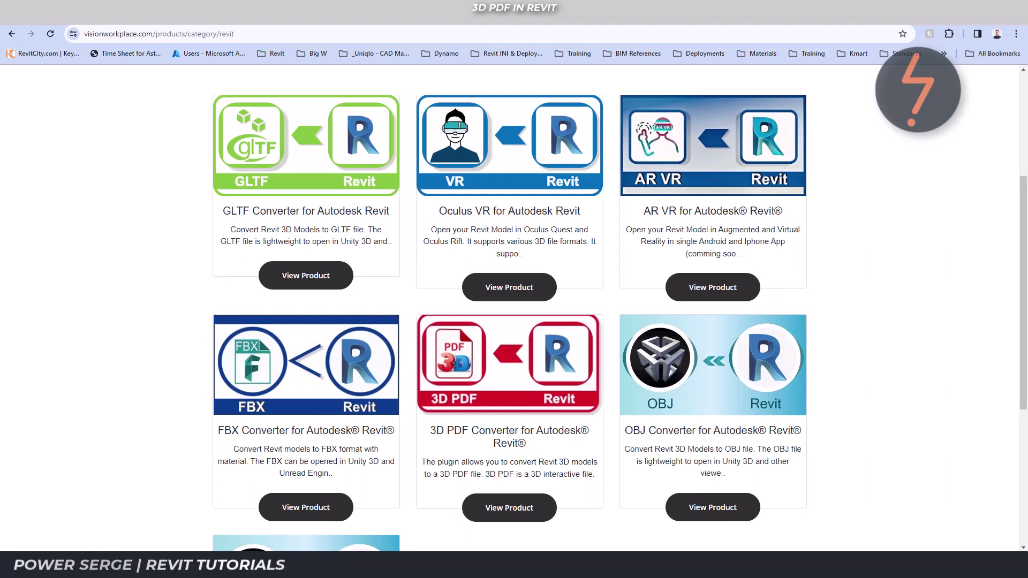
Step: Open the 3D PDF Converter product page and highlight its $100 single-computer price
{"action": "left_click", "coordinate": [534, 507]}
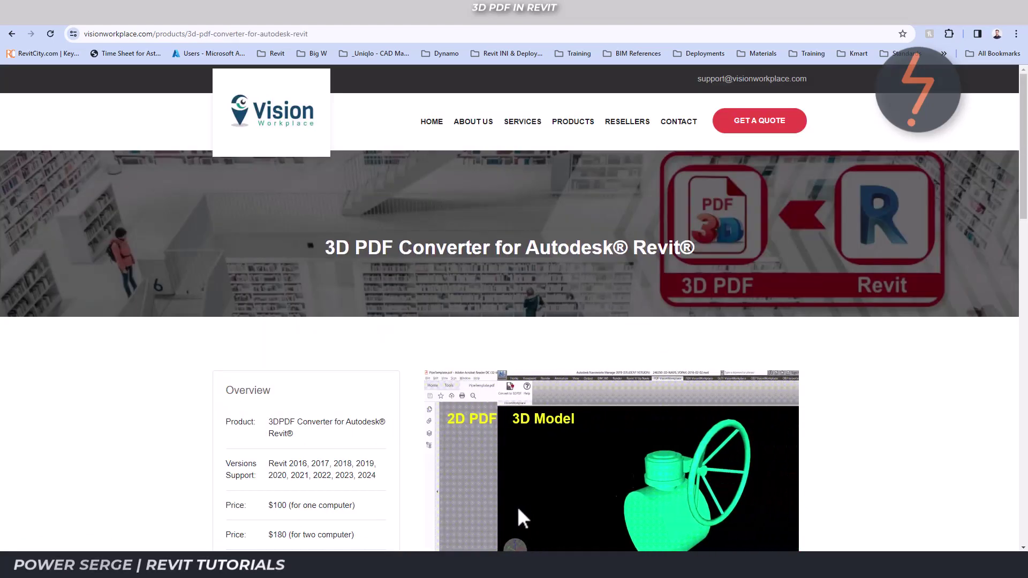
{"action": "left_click_drag", "start_coordinate": [358, 505], "coordinate": [270, 522]}
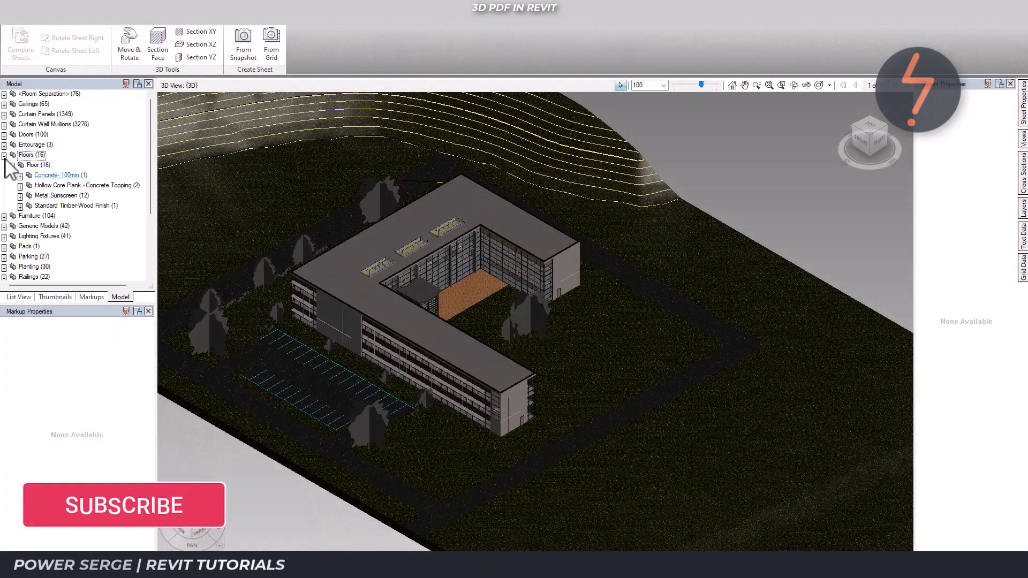
Step: Highlight the Concrete - 100mm floors and Parapet Wall elements, then widen Object Properties
{"action": "left_click", "coordinate": [59, 175]}
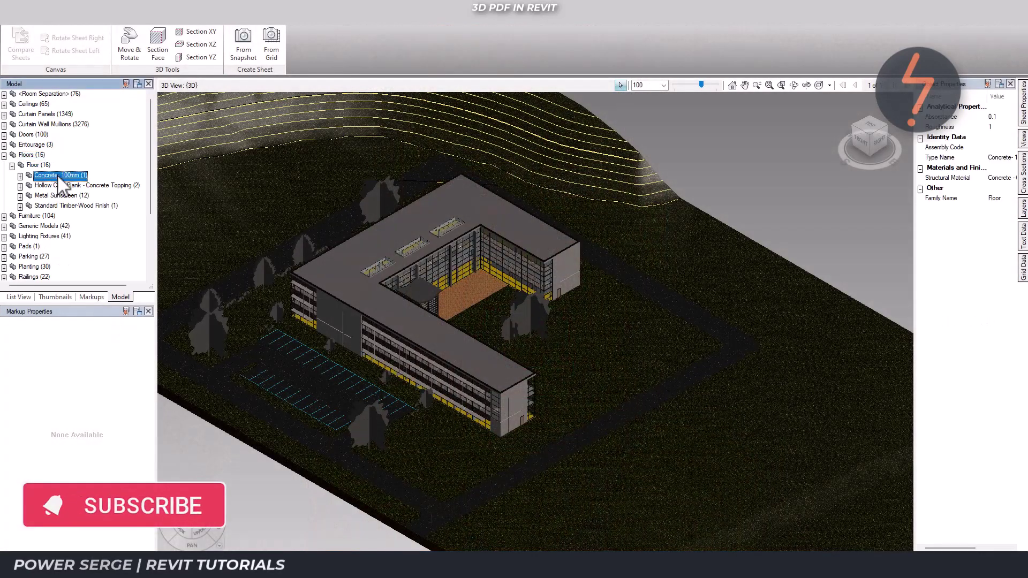
{"action": "scroll", "coordinate": [58, 176], "scroll_direction": "down", "scroll_amount": 3}
{"action": "left_click", "coordinate": [4, 257]}
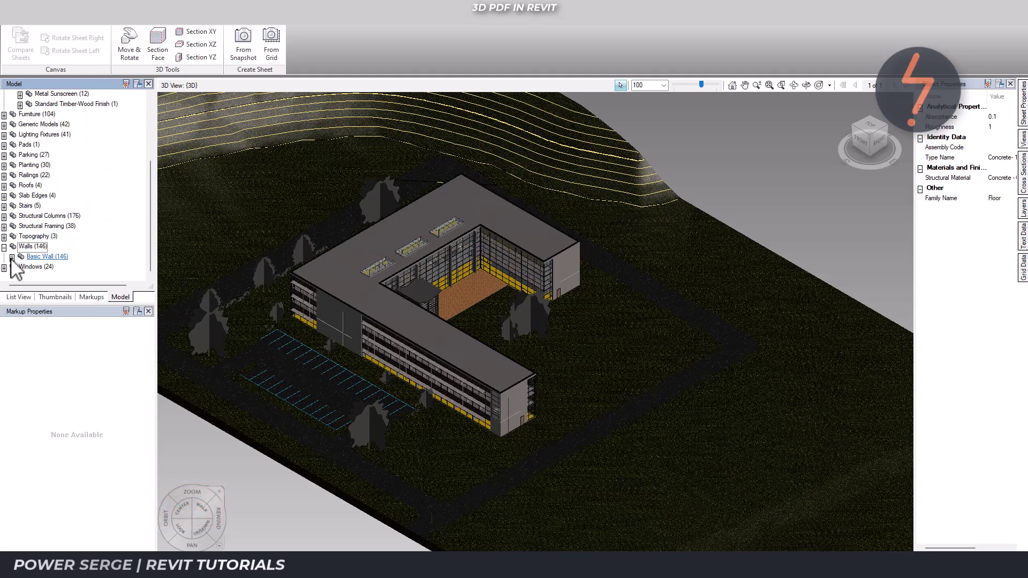
{"action": "left_click", "coordinate": [11, 276]}
{"action": "left_click", "coordinate": [57, 257]}
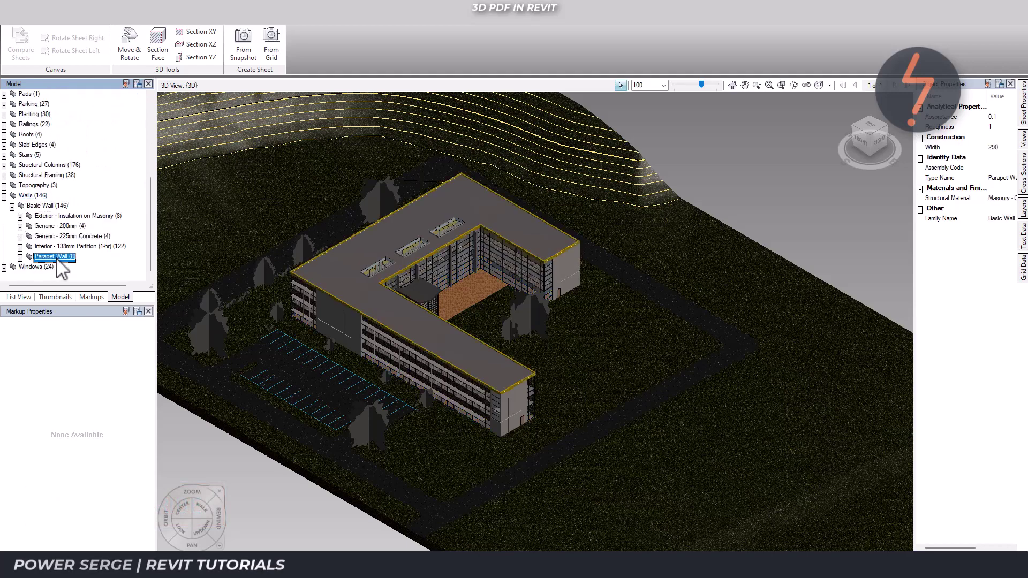
{"action": "left_click_drag", "start_coordinate": [914, 249], "coordinate": [838, 261]}
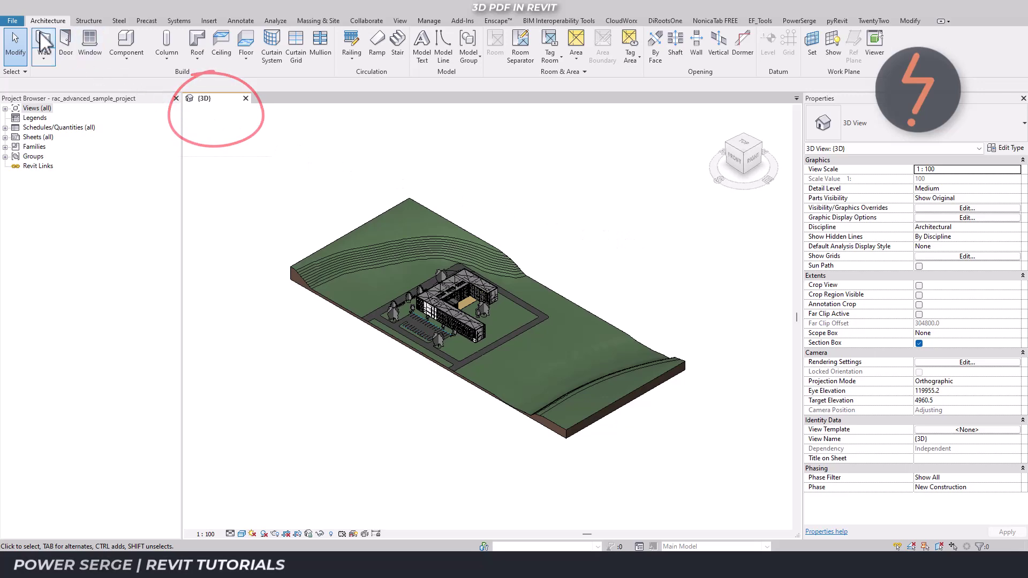
Step: Export the 3D view through File > Export > DWF/DWFx, saving as DWFx in 3D-pdf
{"action": "left_click", "coordinate": [12, 21]}
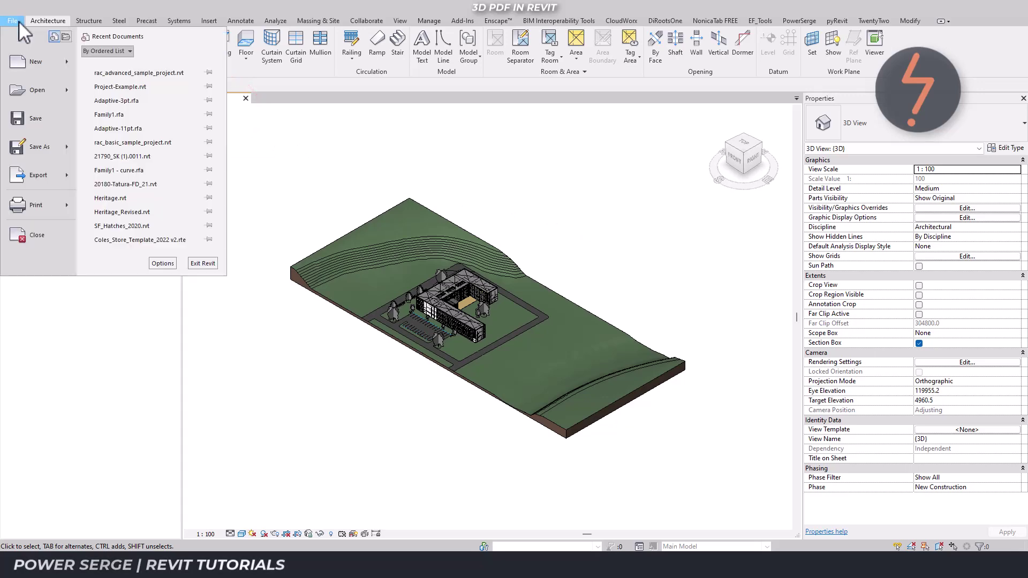
{"action": "mouse_move", "coordinate": [14, 176]}
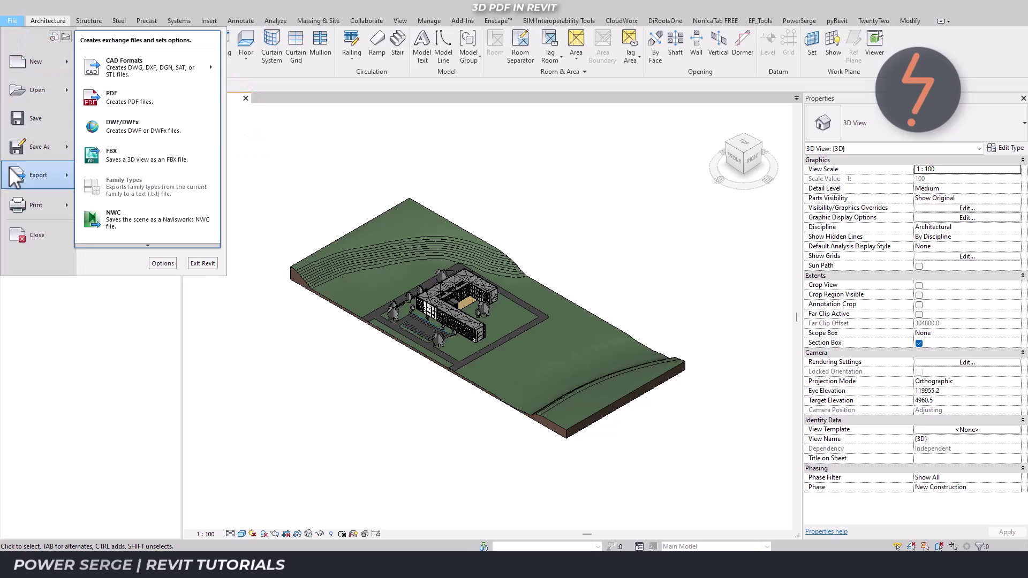
{"action": "left_click", "coordinate": [171, 142]}
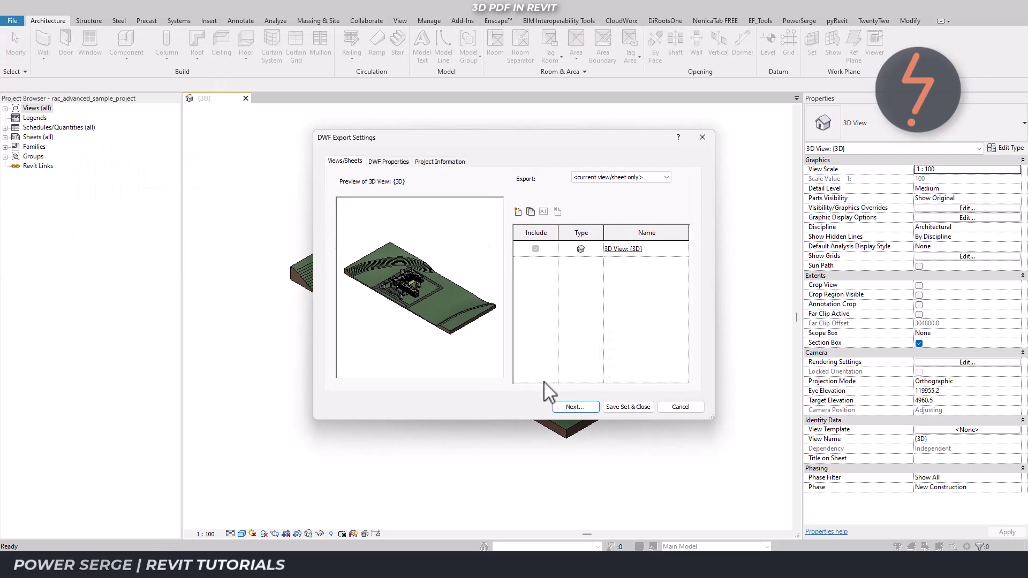
{"action": "left_click", "coordinate": [576, 406]}
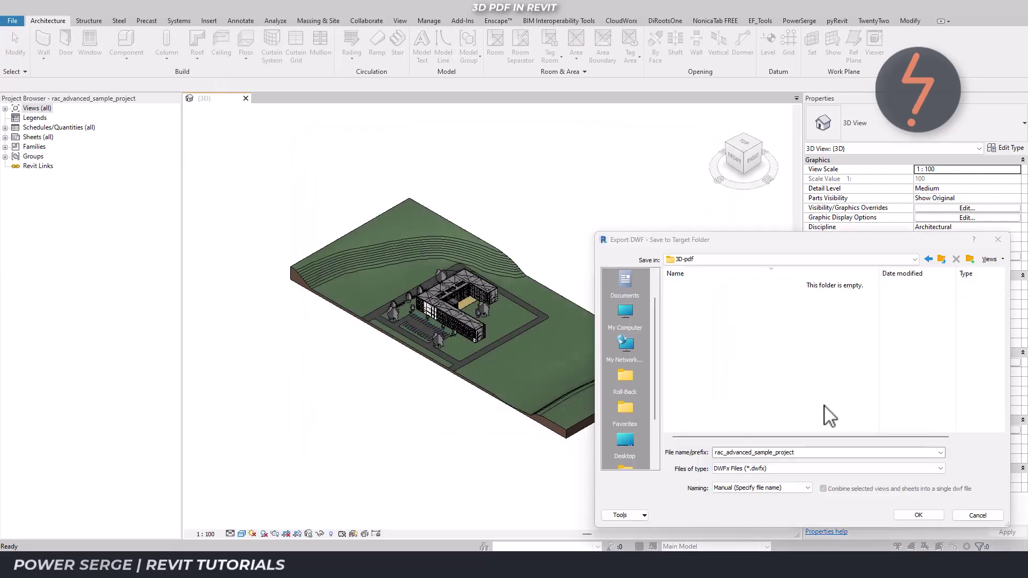
{"action": "left_click", "coordinate": [913, 515]}
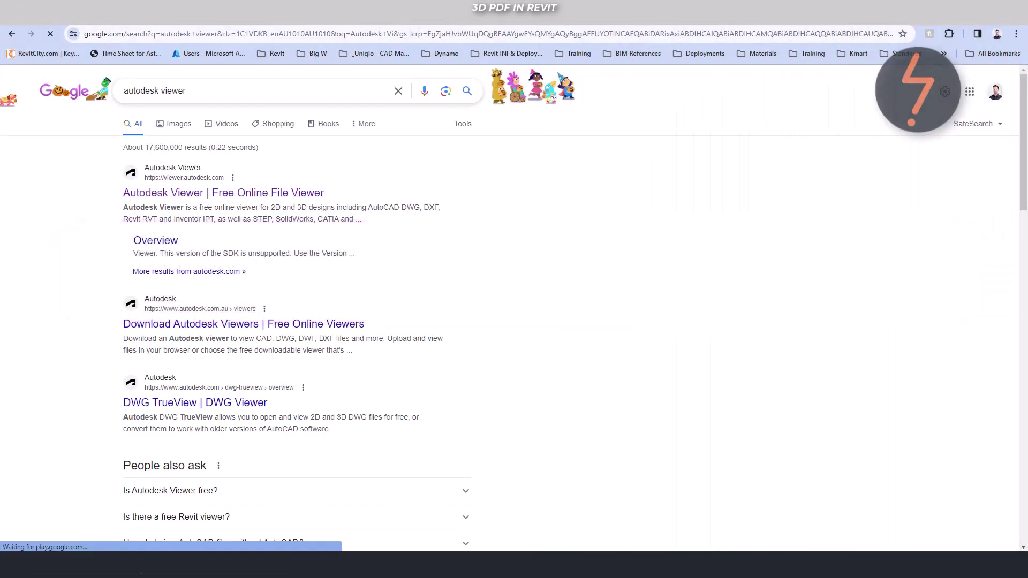
Step: Open the top result, Autodesk Viewer | Free Online File Viewer
{"action": "left_click", "coordinate": [314, 194]}
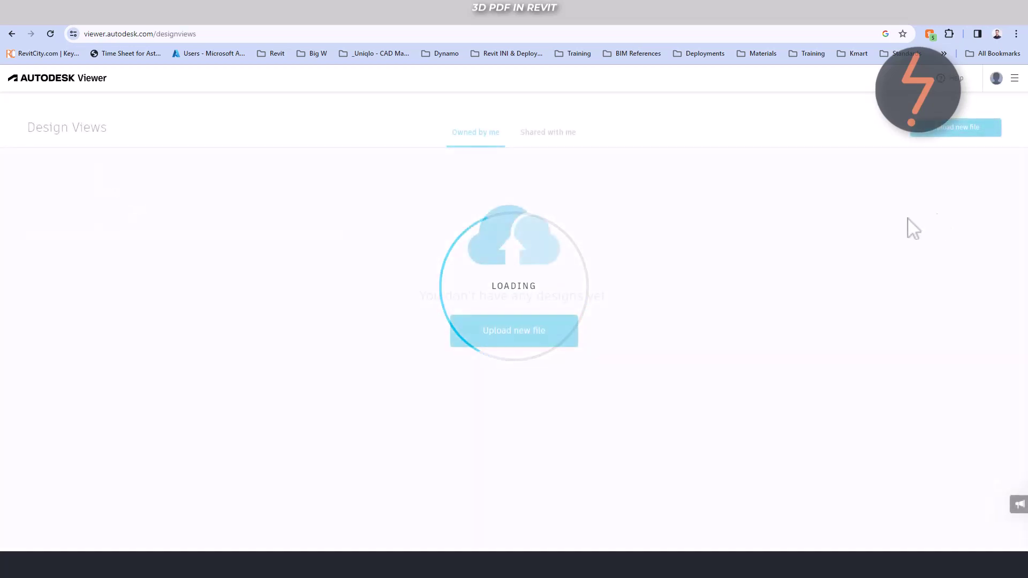
Step: Open the account side panel and close it again
{"action": "left_click", "coordinate": [996, 80]}
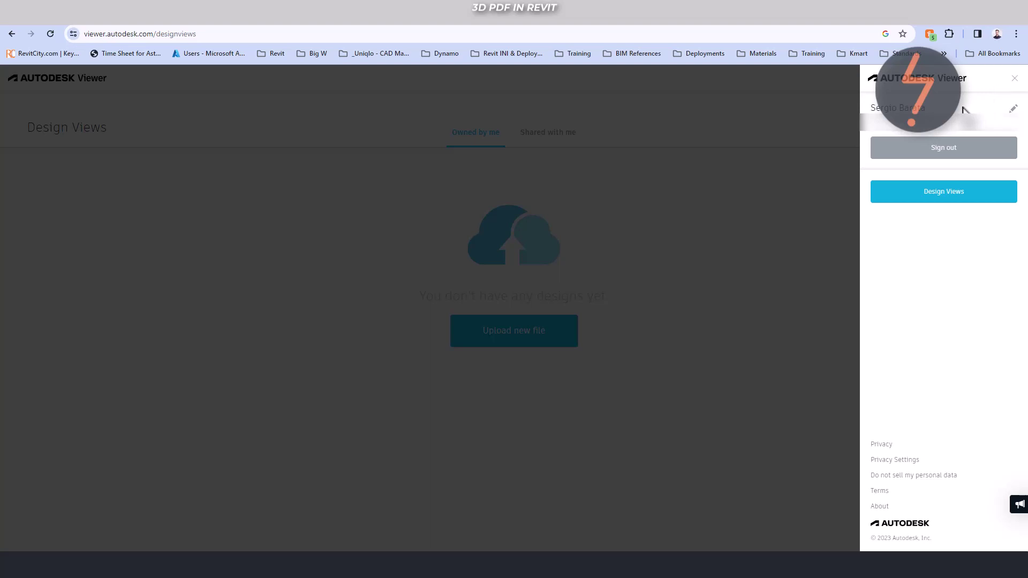
{"action": "left_click", "coordinate": [1014, 79]}
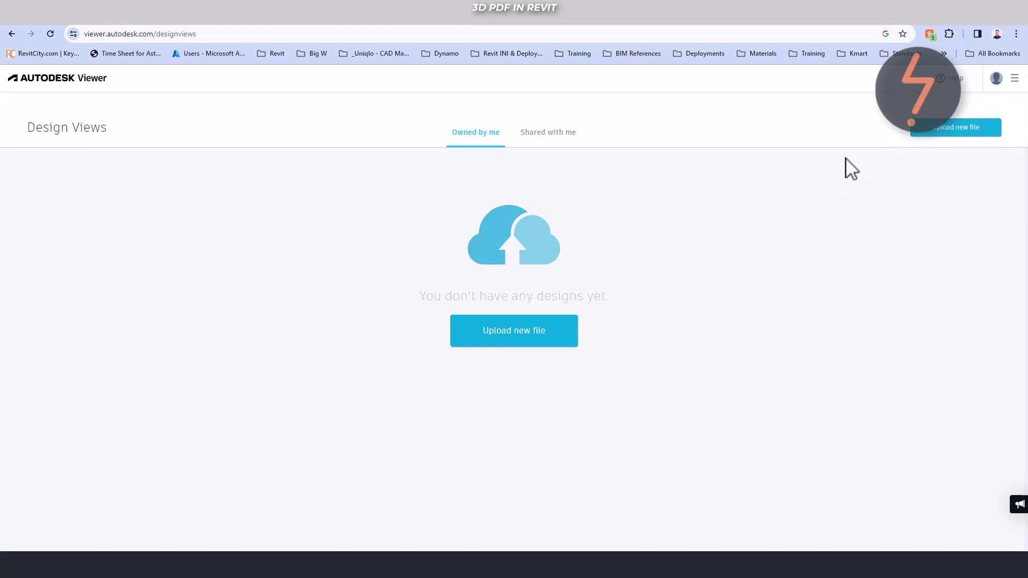
Step: Choose rac_advanced_sample_project in the Open dialog and upload it to Autodesk Viewer
{"action": "left_click", "coordinate": [556, 339]}
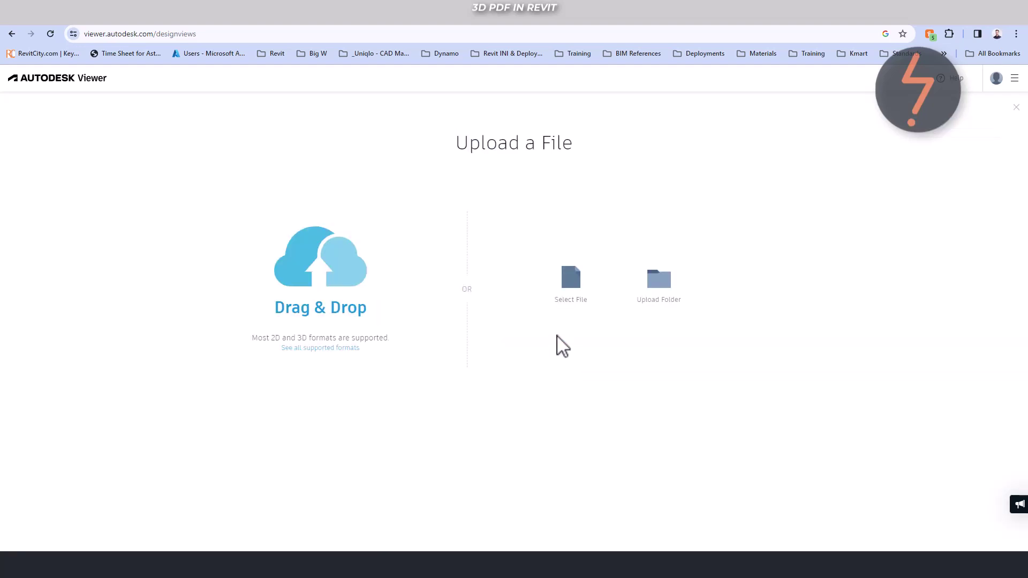
{"action": "left_click", "coordinate": [574, 295]}
{"action": "left_click", "coordinate": [110, 90]}
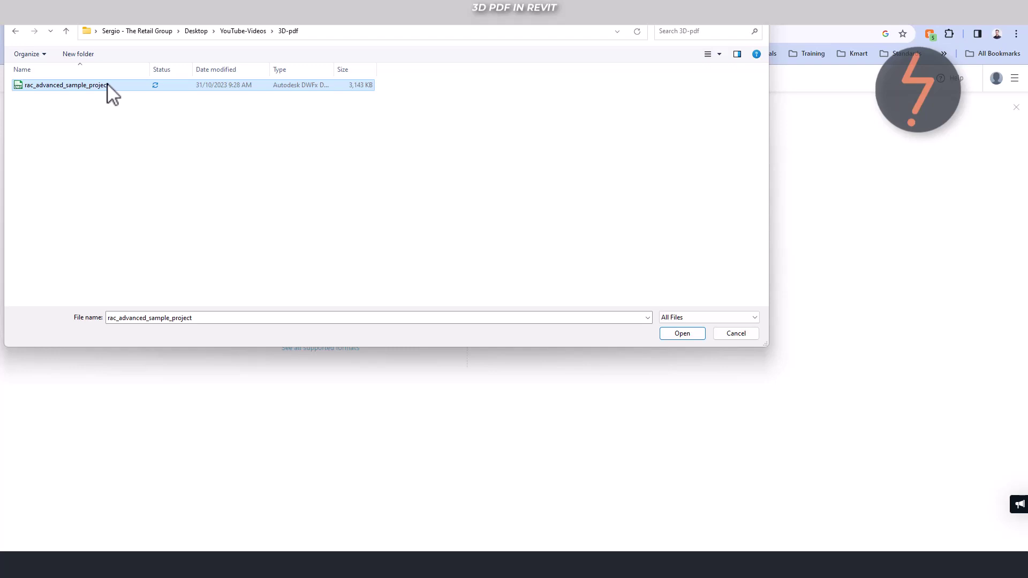
{"action": "left_click", "coordinate": [666, 333]}
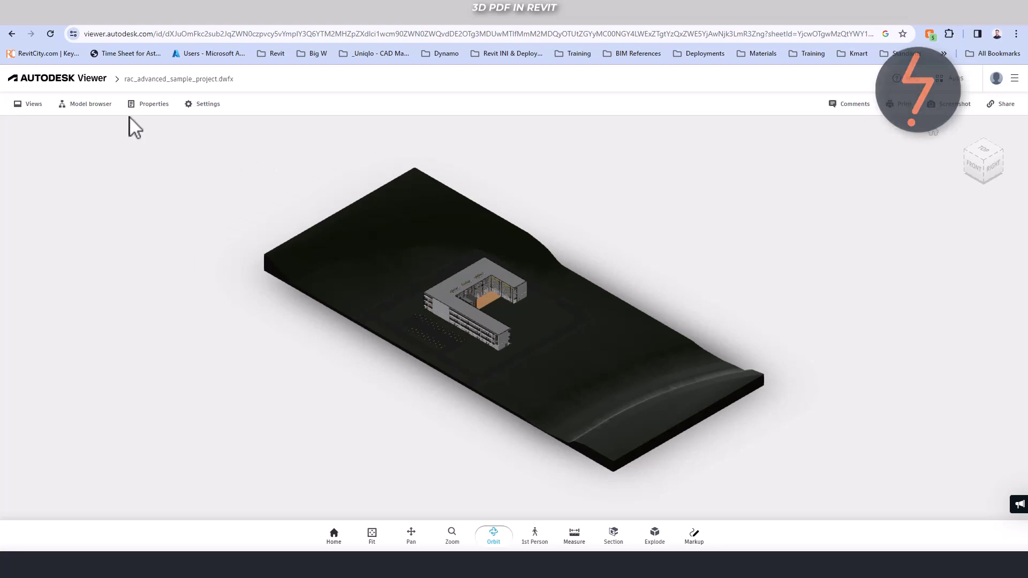
{"action": "left_click", "coordinate": [99, 107]}
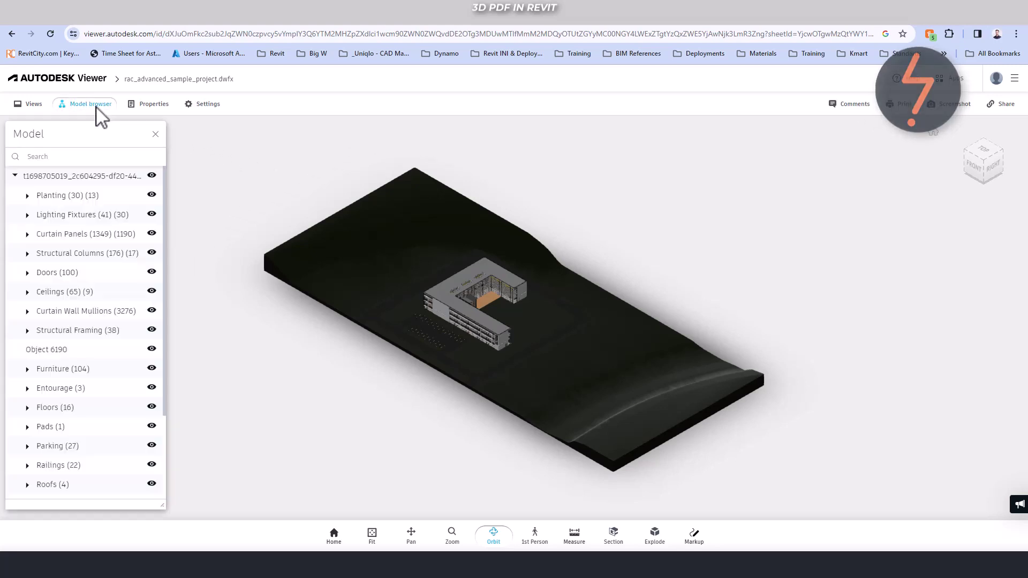
{"action": "key", "text": "Down"}
{"action": "key", "text": "Down"}
{"action": "key", "text": "Down"}
{"action": "key", "text": "Down"}
{"action": "key", "text": "Down"}
{"action": "key", "text": "Down"}
{"action": "key", "text": "Down"}
{"action": "key", "text": "Down"}
{"action": "key", "text": "Down"}
{"action": "key", "text": "Down"}
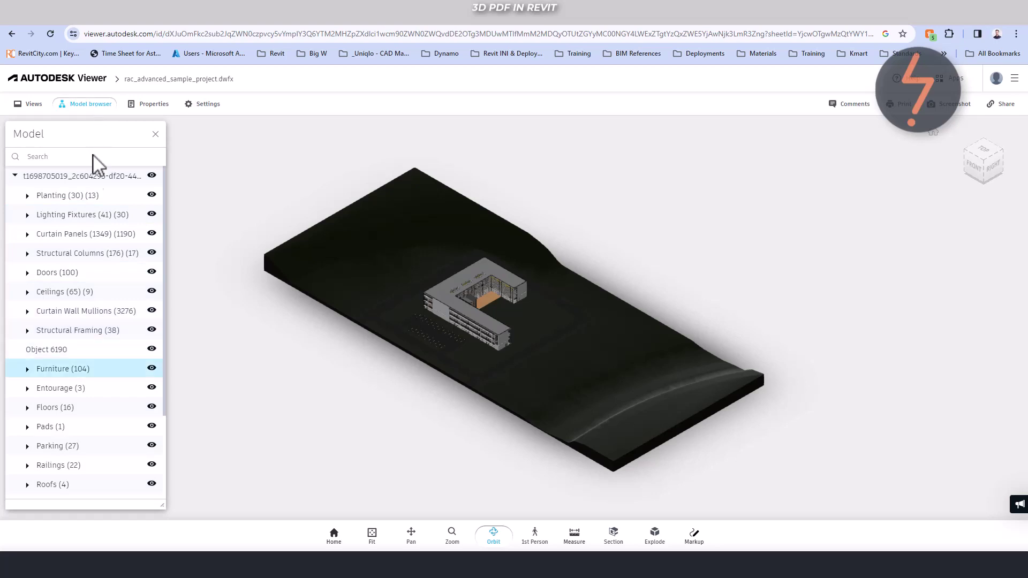
{"action": "key", "text": "Down"}
{"action": "key", "text": "Down"}
{"action": "key", "text": "Down"}
{"action": "key", "text": "Down"}
{"action": "key", "text": "Down"}
{"action": "key", "text": "Down"}
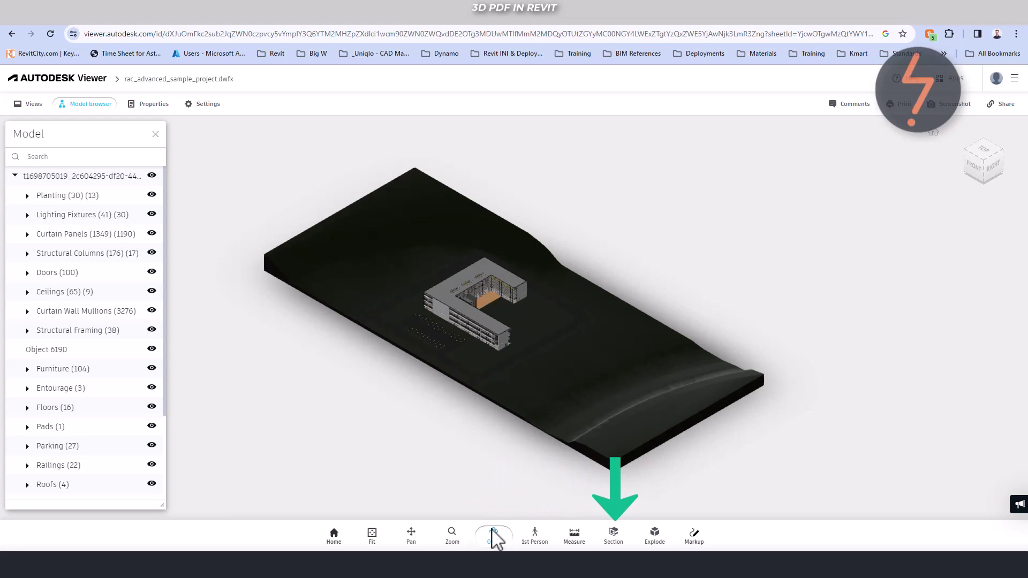
{"action": "left_click", "coordinate": [1006, 109]}
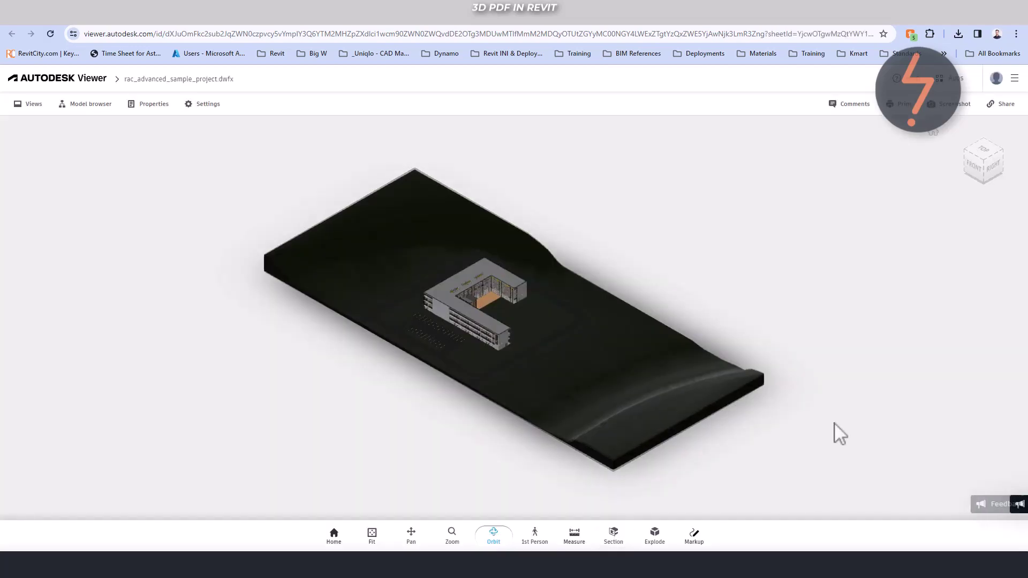
Step: Cut the model with an X section plane and slide the cut along it
{"action": "left_click", "coordinate": [620, 533]}
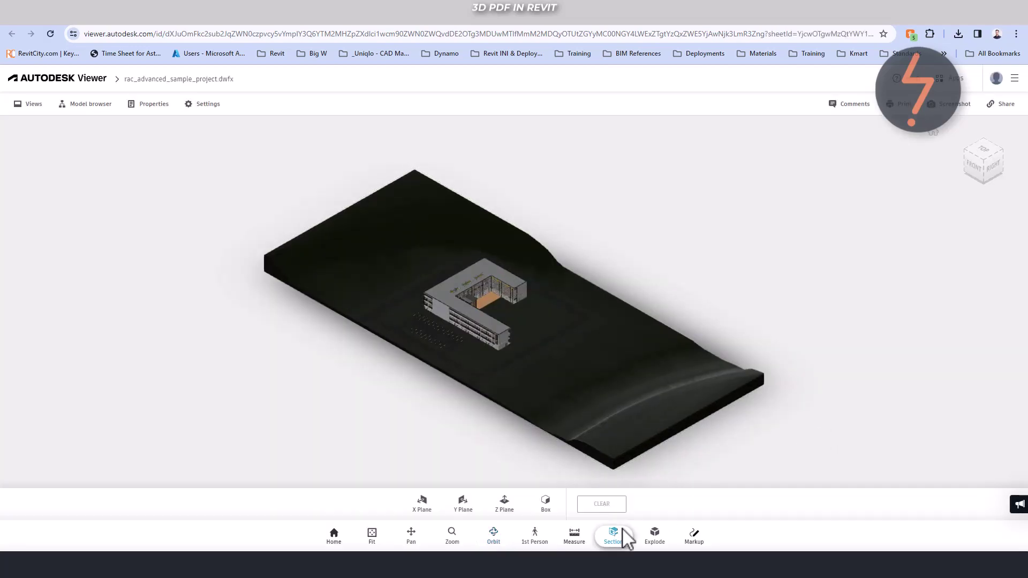
{"action": "left_click", "coordinate": [421, 503]}
{"action": "left_click_drag", "start_coordinate": [534, 337], "coordinate": [535, 315]}
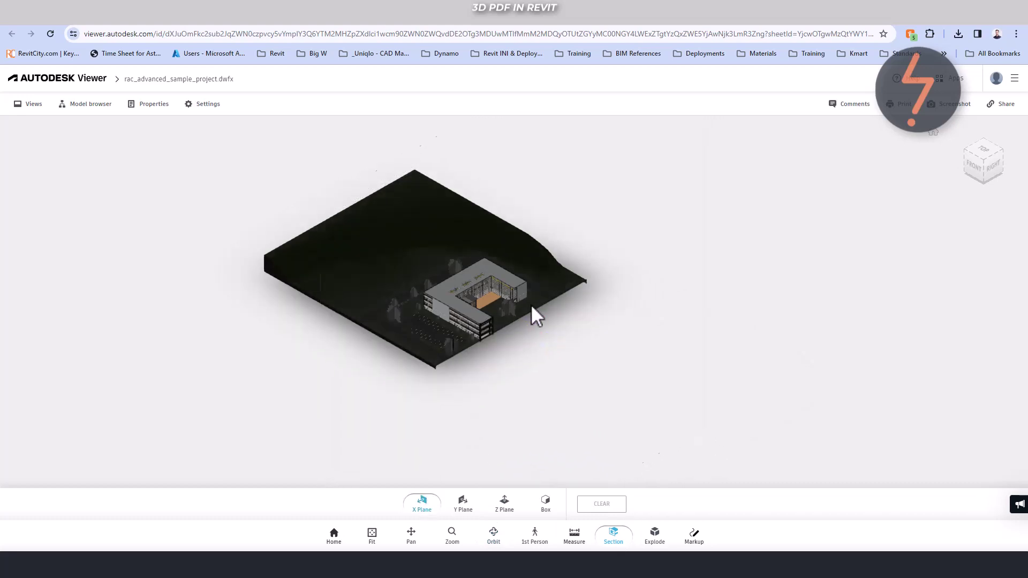
Step: Rotate the view with the ViewCube, switch to a Z plane section, and start a markup
{"action": "left_click", "coordinate": [1000, 149]}
{"action": "left_click", "coordinate": [504, 503]}
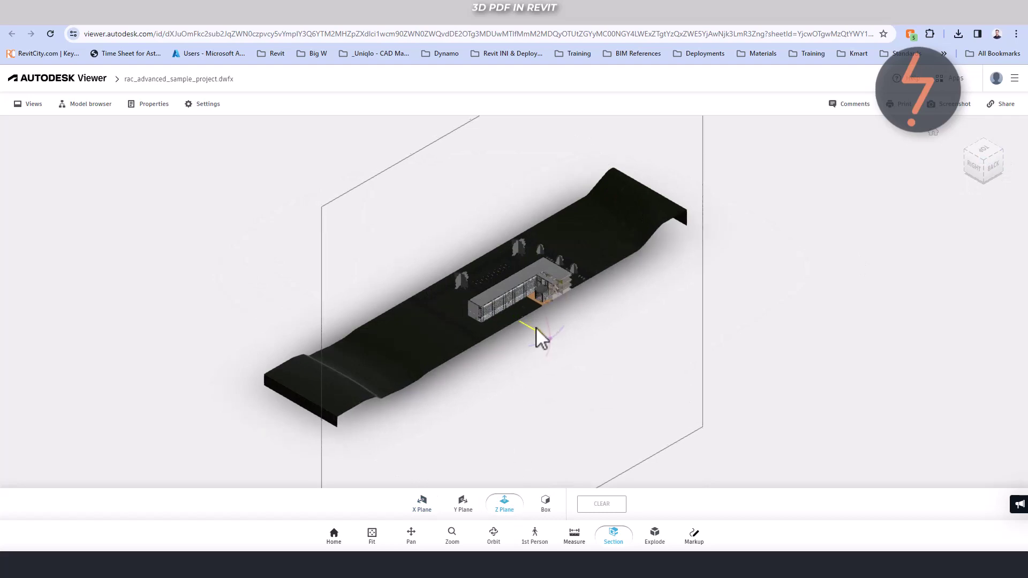
{"action": "left_click", "coordinate": [694, 533]}
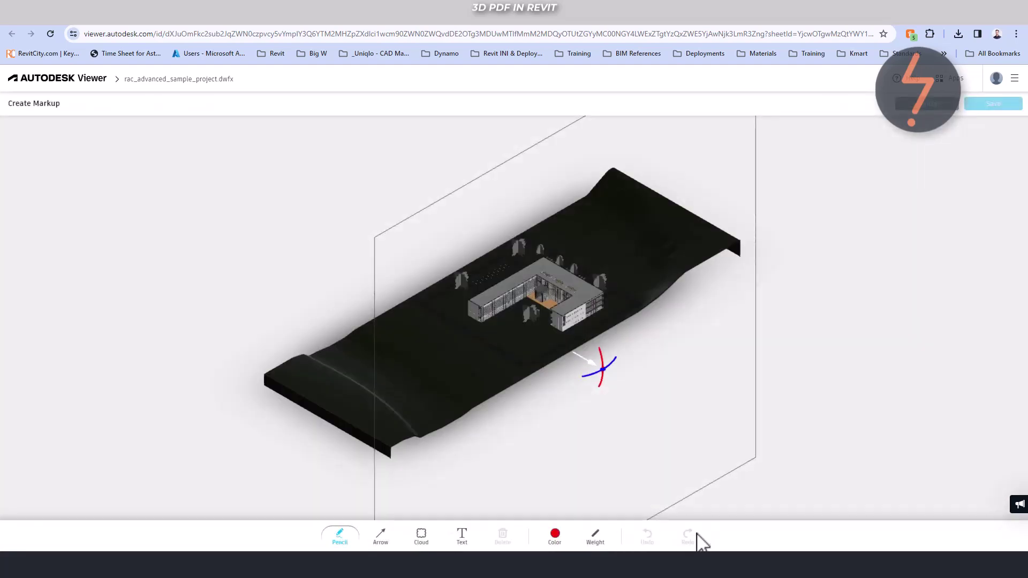